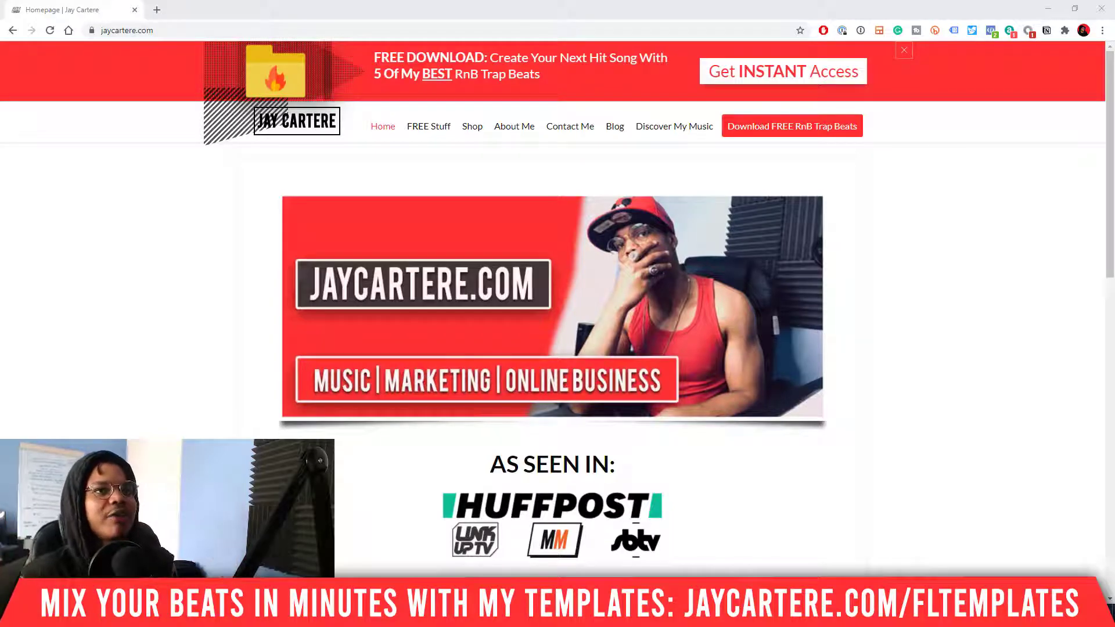
# Step: Minimize the browser and browse in File Explorer to Local Disk (C:) > Program Files > Image-Line > Shared > Start > FL Studio 20
pyautogui.click(981, 351)
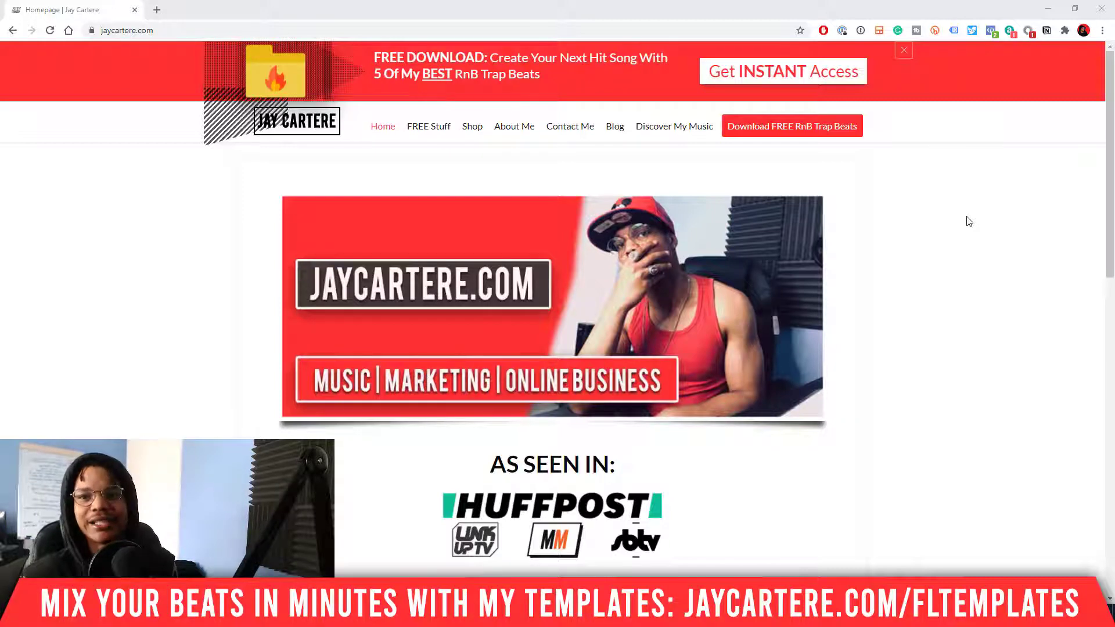
pyautogui.click(1047, 8)
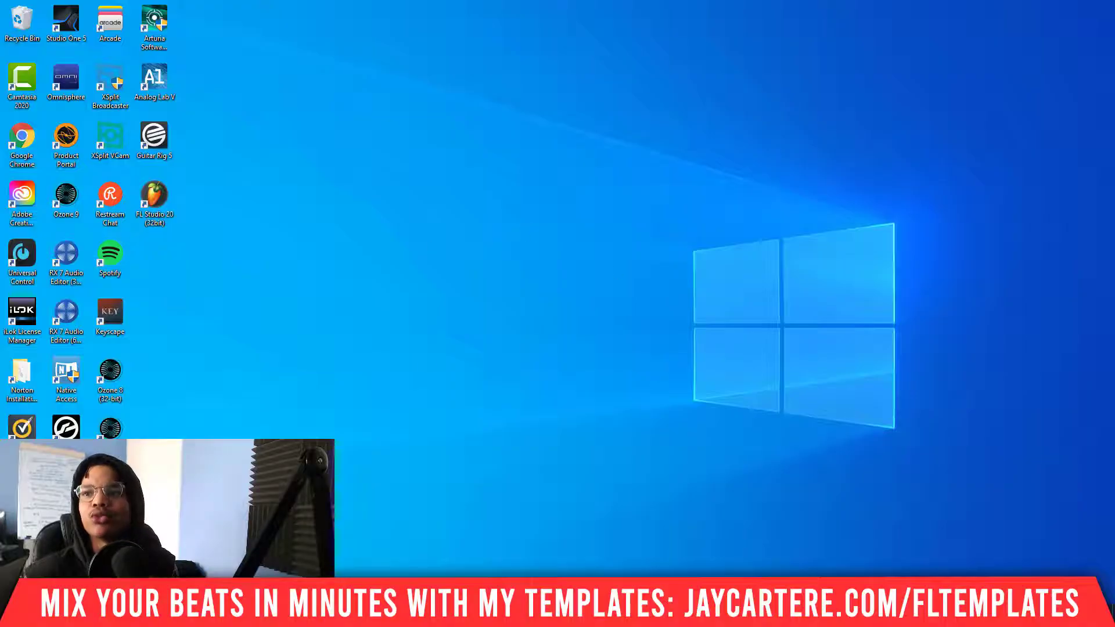
pyautogui.press('super+e')
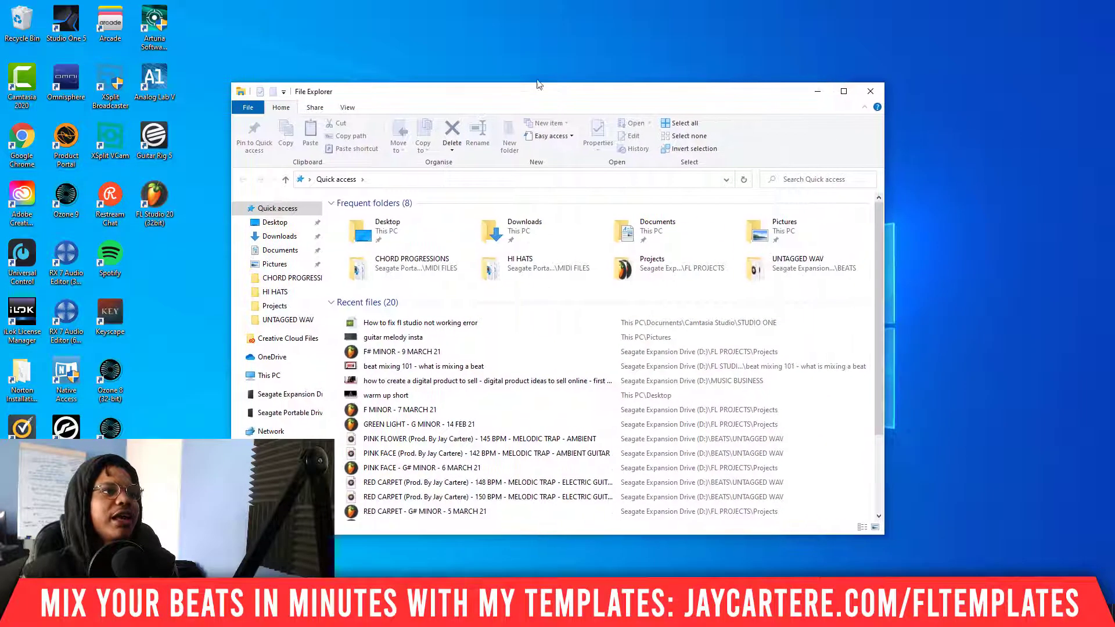
pyautogui.click(269, 375)
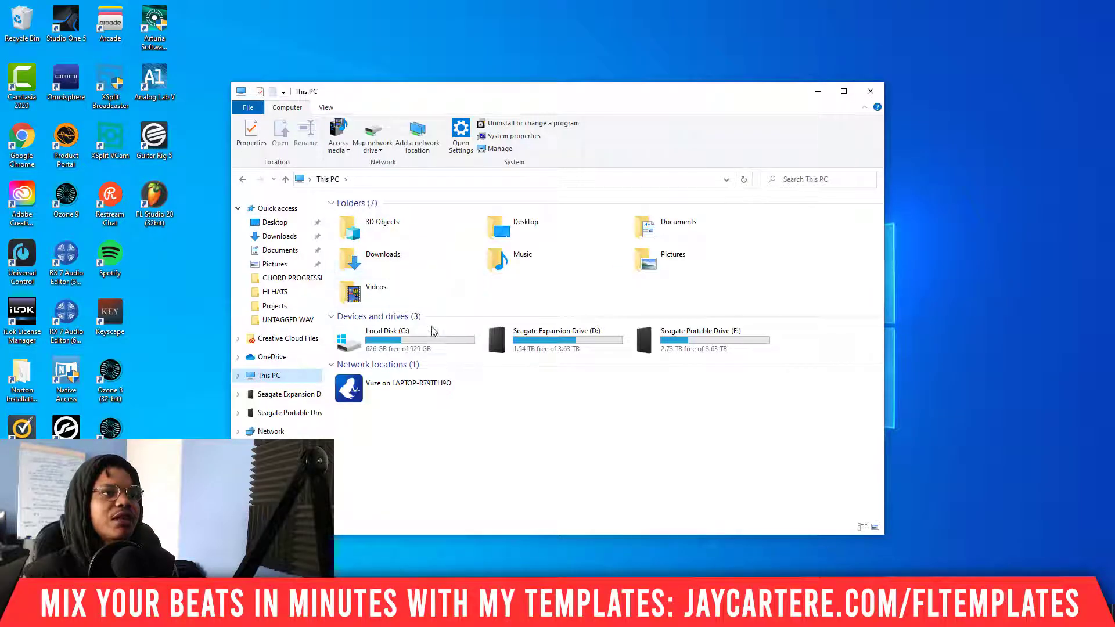
pyautogui.doubleClick(421, 337)
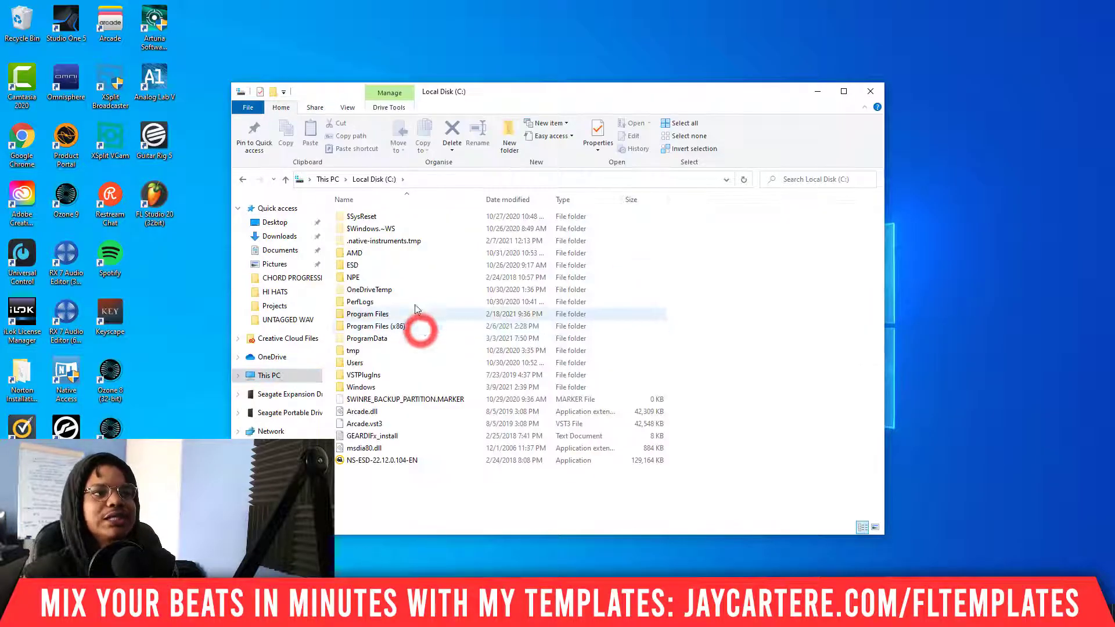
pyautogui.doubleClick(378, 319)
pyautogui.doubleClick(370, 358)
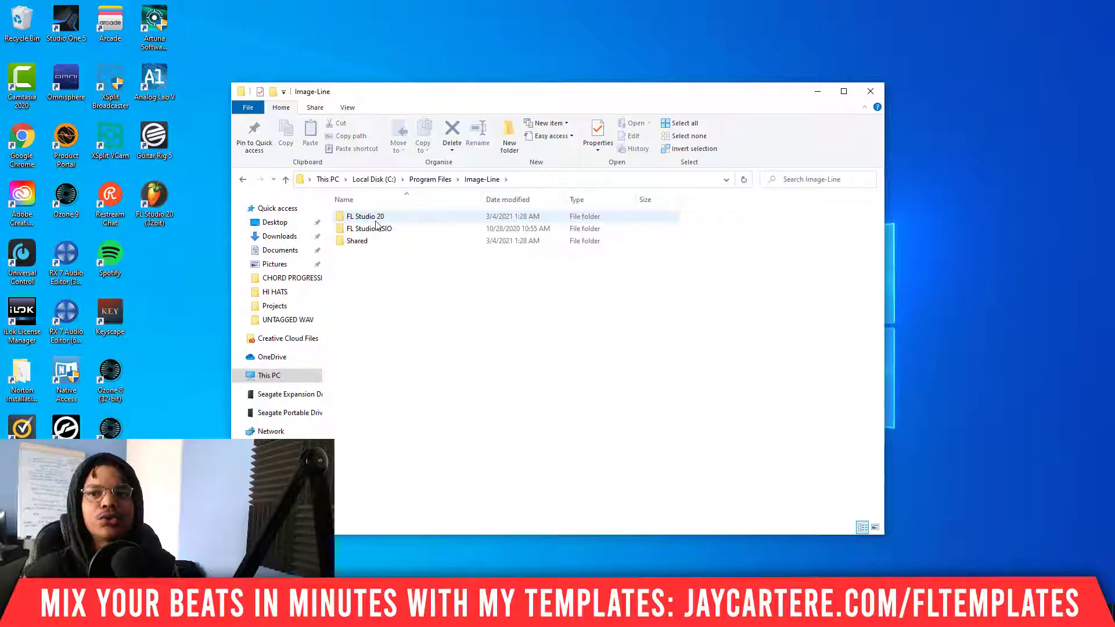
pyautogui.doubleClick(369, 240)
pyautogui.doubleClick(374, 244)
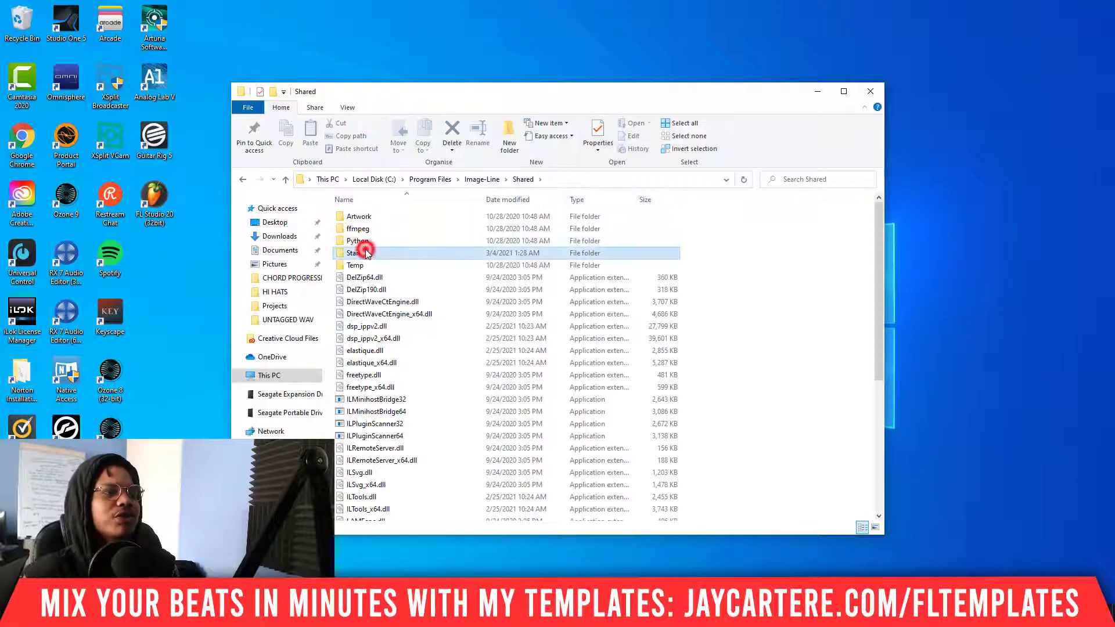
pyautogui.doubleClick(370, 216)
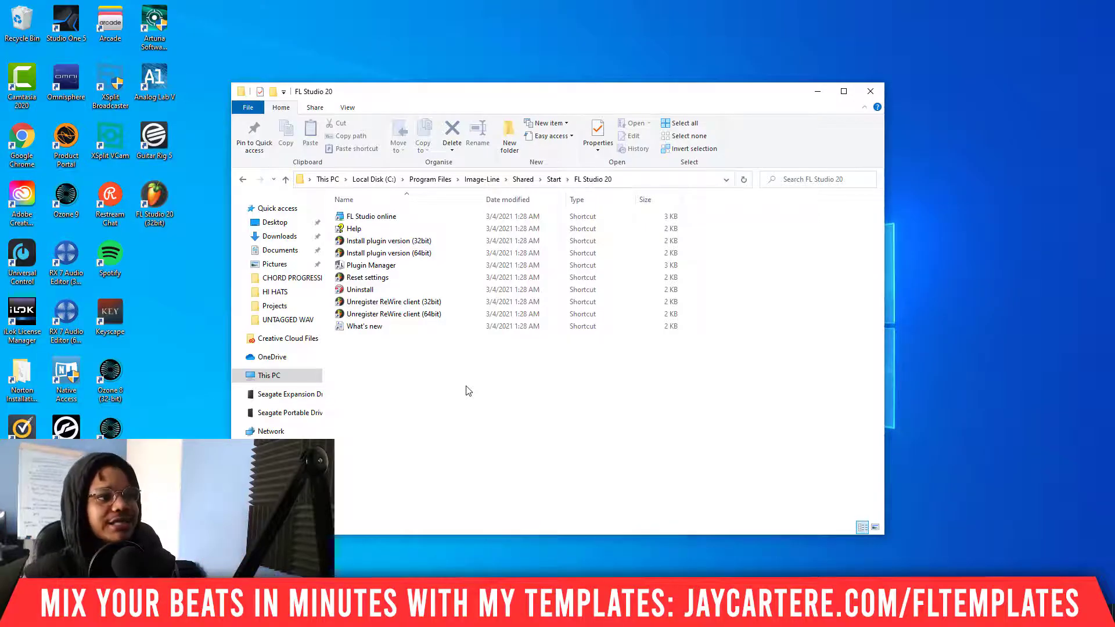
pyautogui.moveTo(468, 95)
pyautogui.mouseDown()
pyautogui.moveTo(530, 87)
pyautogui.moveTo(476, 85)
pyautogui.mouseUp()
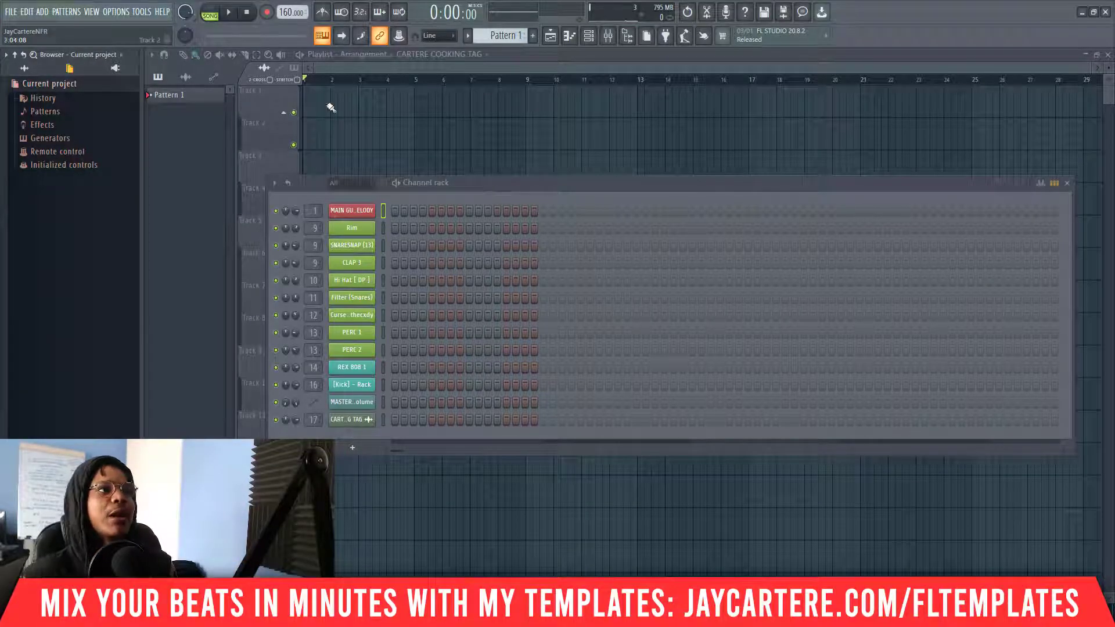
# Step: Move the Channel rack window higher over the playlist
pyautogui.moveTo(468, 183); pyautogui.dragTo(431, 167)
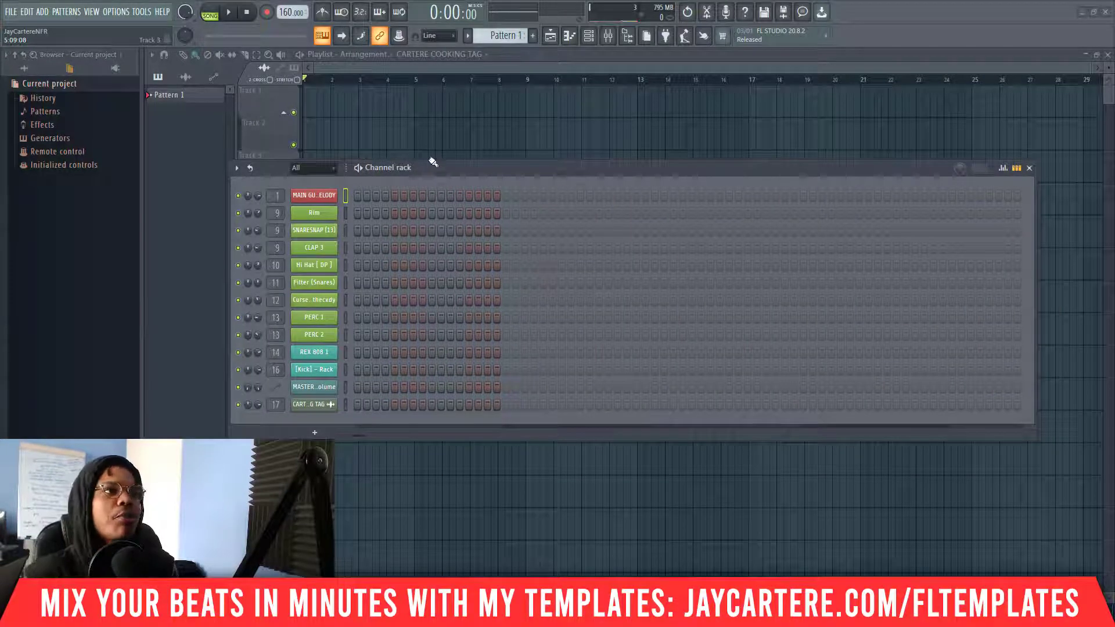
pyautogui.moveTo(430, 163); pyautogui.dragTo(430, 139)
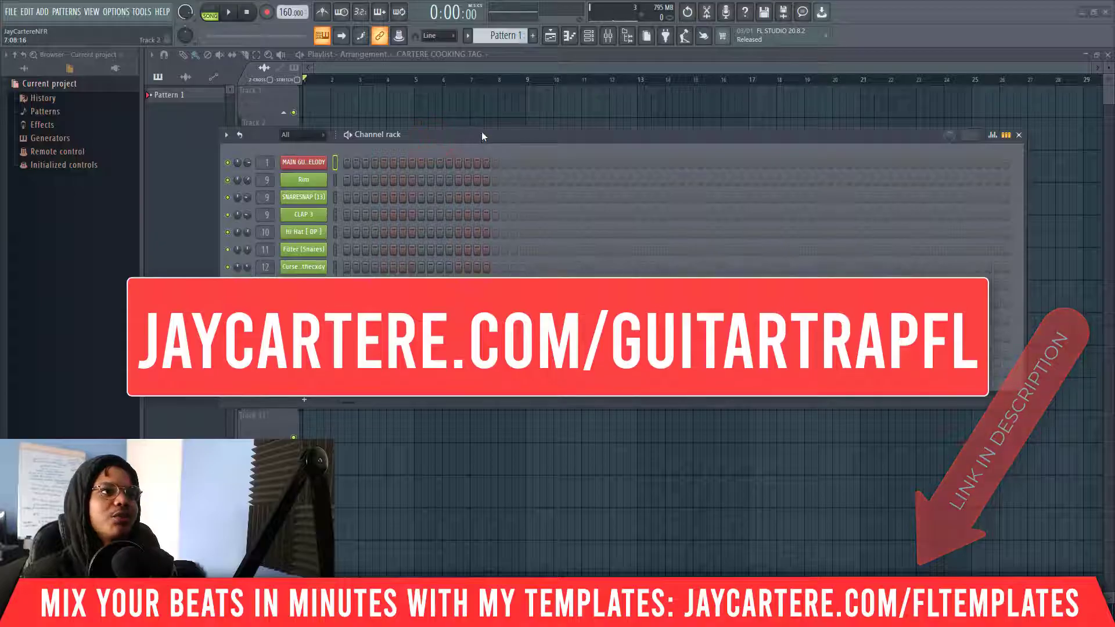
pyautogui.moveTo(482, 133); pyautogui.dragTo(490, 131)
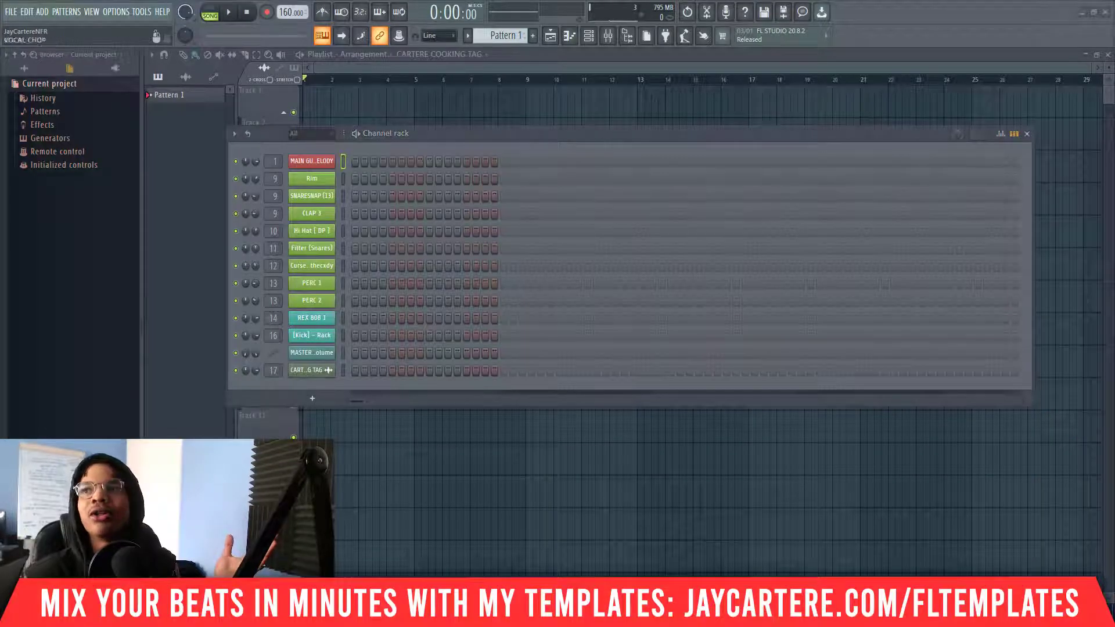
# Step: Open the mixer, enlarge its window and move it up so the full channel strips fit on screen
pyautogui.press('F9')
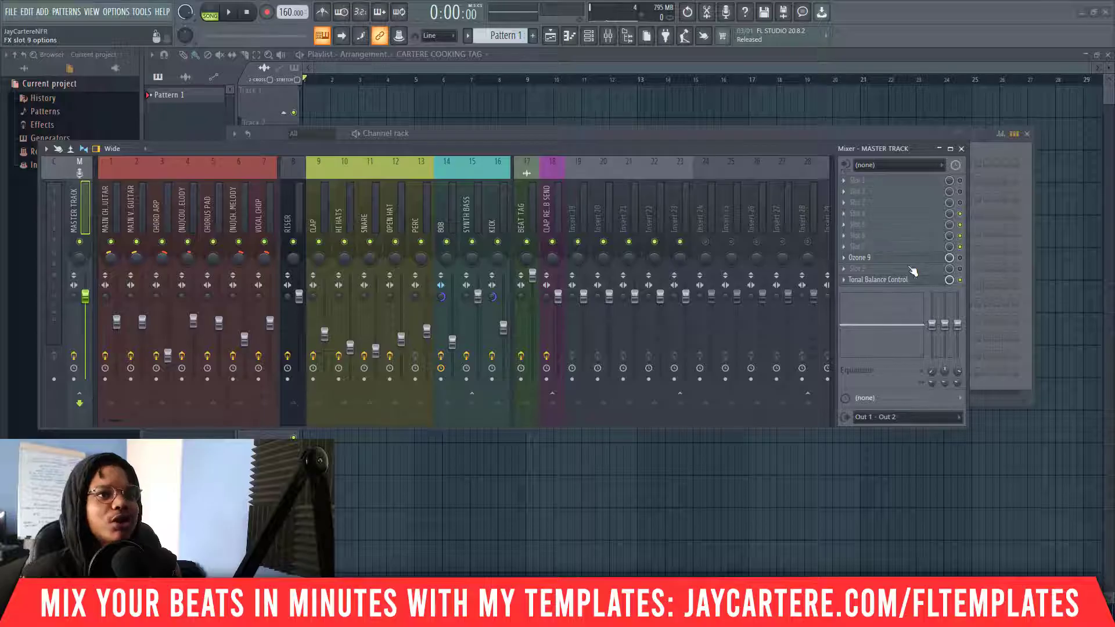
pyautogui.moveTo(964, 429); pyautogui.dragTo(1026, 577)
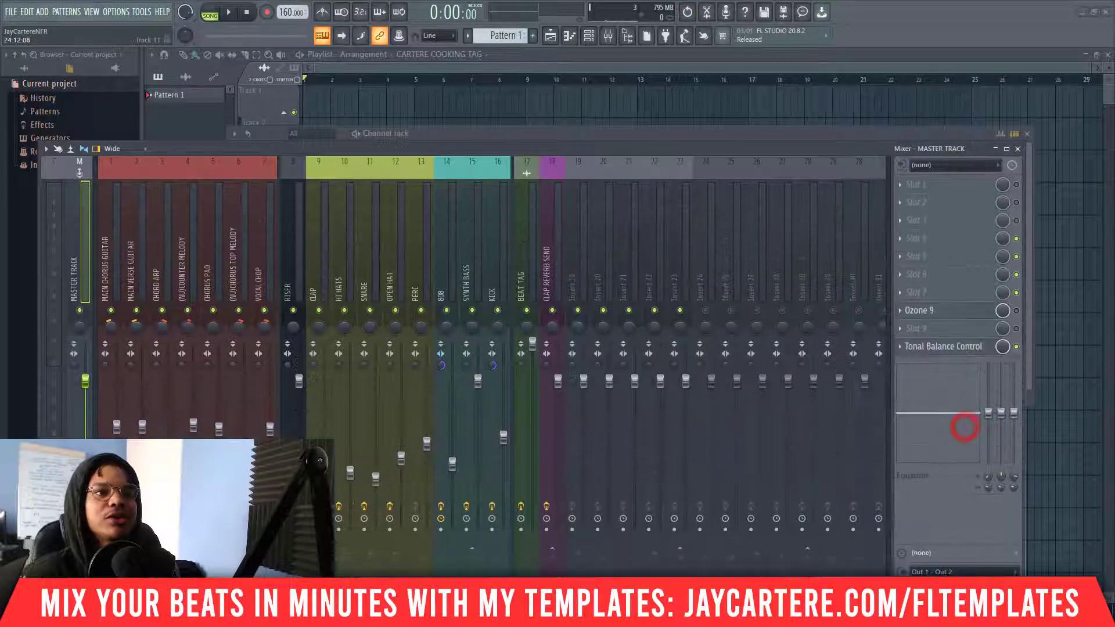
pyautogui.moveTo(561, 149); pyautogui.dragTo(613, 103)
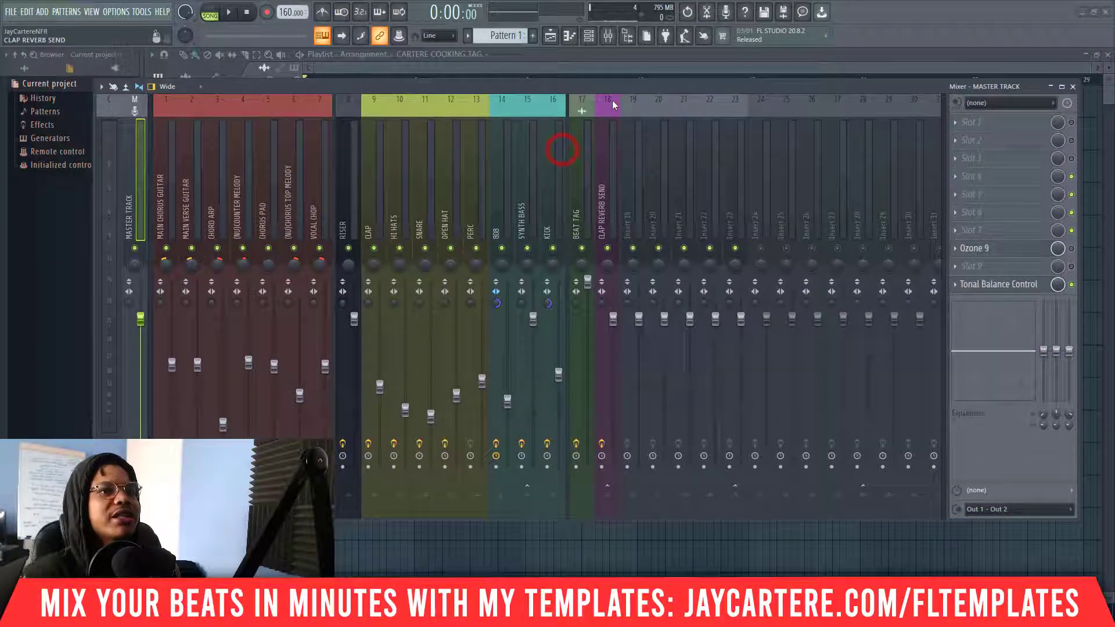
# Step: Examine the effect chains of the template's mixer tracks, from the melodies and drums to the clap reverb send, and close the mixer
pyautogui.click(210, 186)
pyautogui.click(189, 183)
pyautogui.click(168, 185)
pyautogui.click(262, 185)
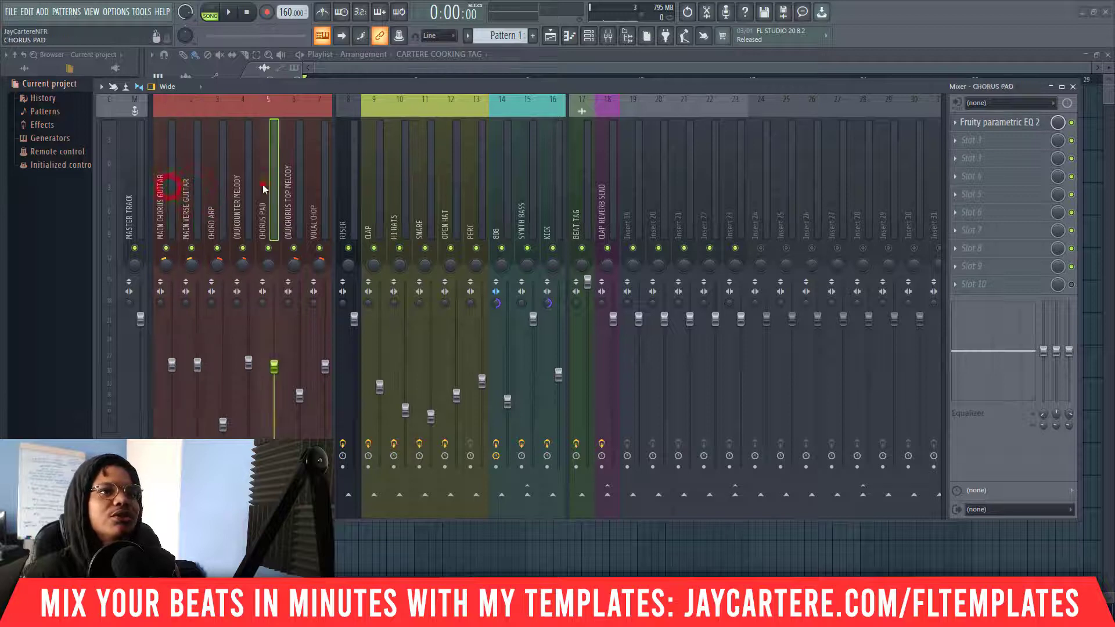
pyautogui.click(309, 181)
pyautogui.click(391, 181)
pyautogui.click(444, 188)
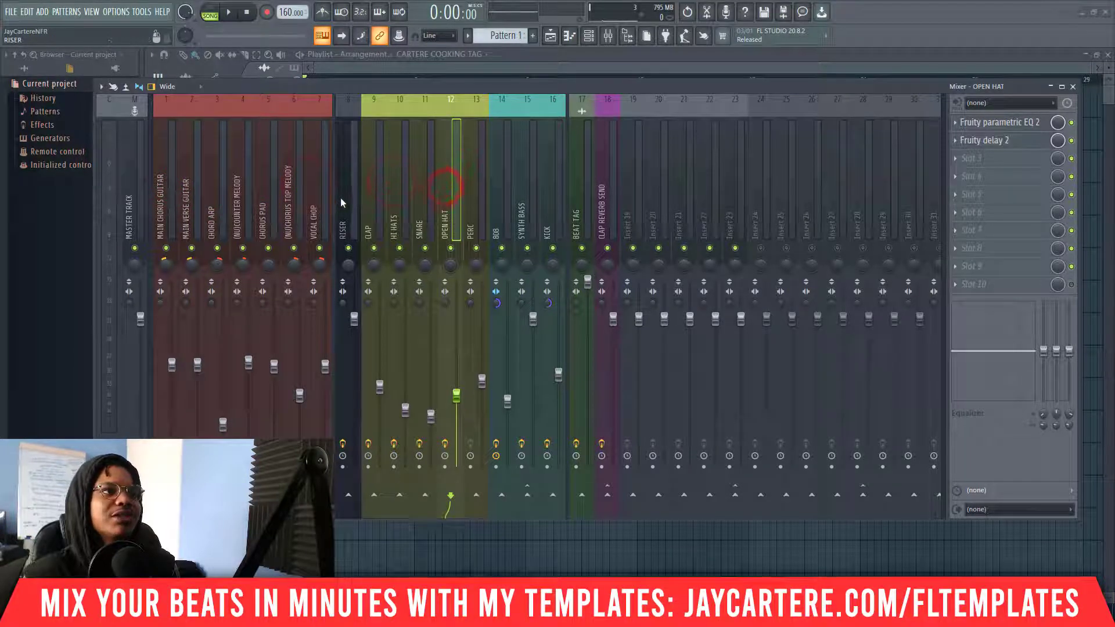
pyautogui.click(340, 198)
pyautogui.click(309, 197)
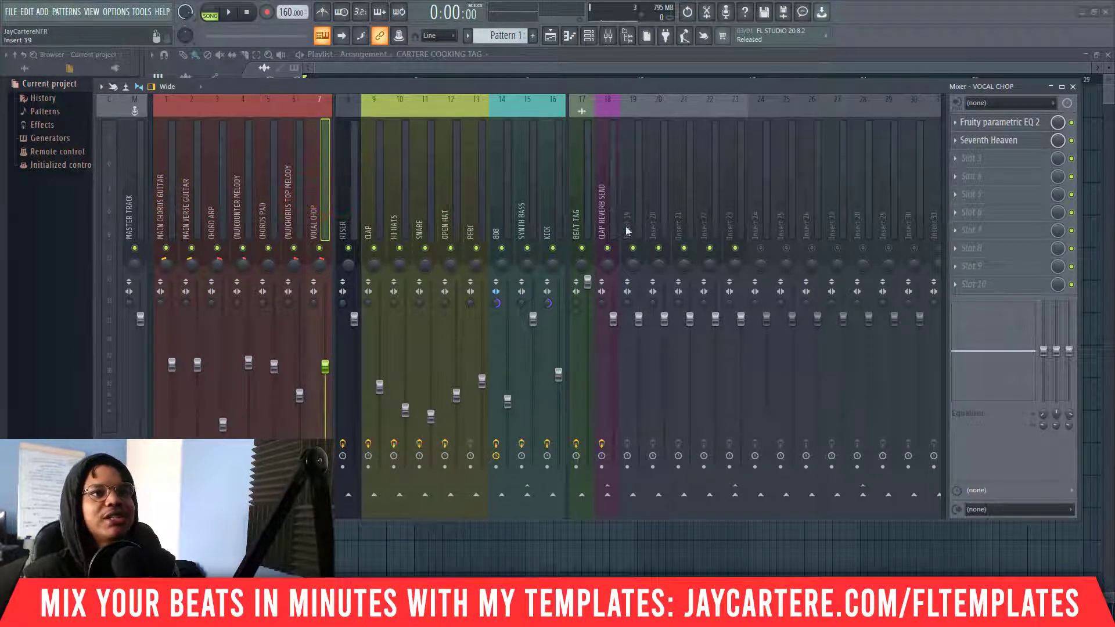
pyautogui.click(534, 204)
pyautogui.click(507, 200)
pyautogui.click(467, 197)
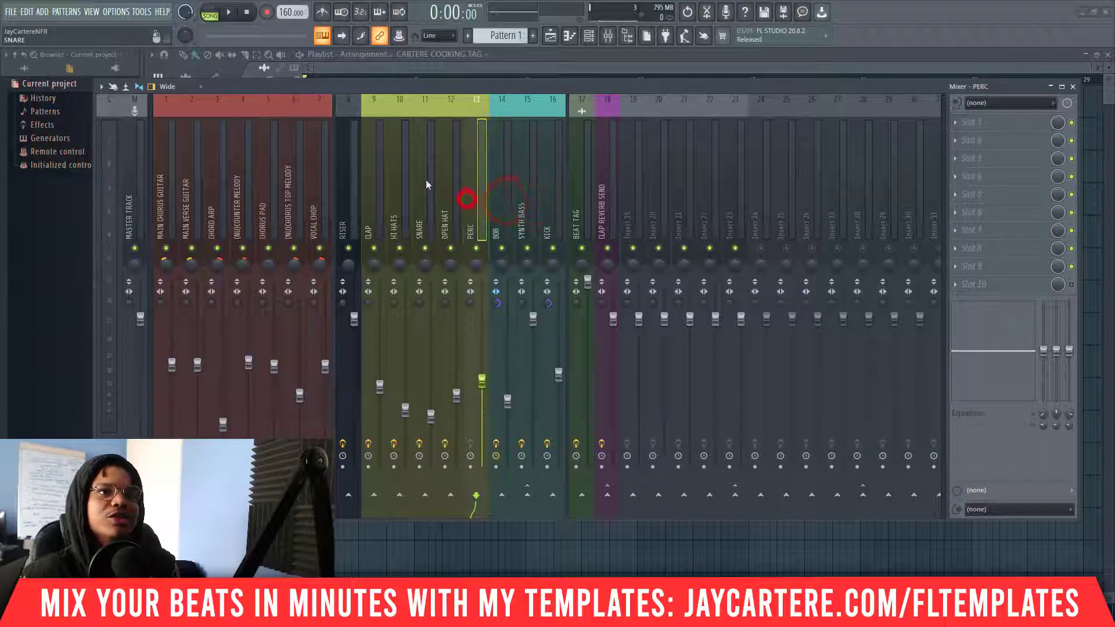
pyautogui.click(426, 180)
pyautogui.click(501, 197)
pyautogui.click(536, 195)
pyautogui.click(573, 196)
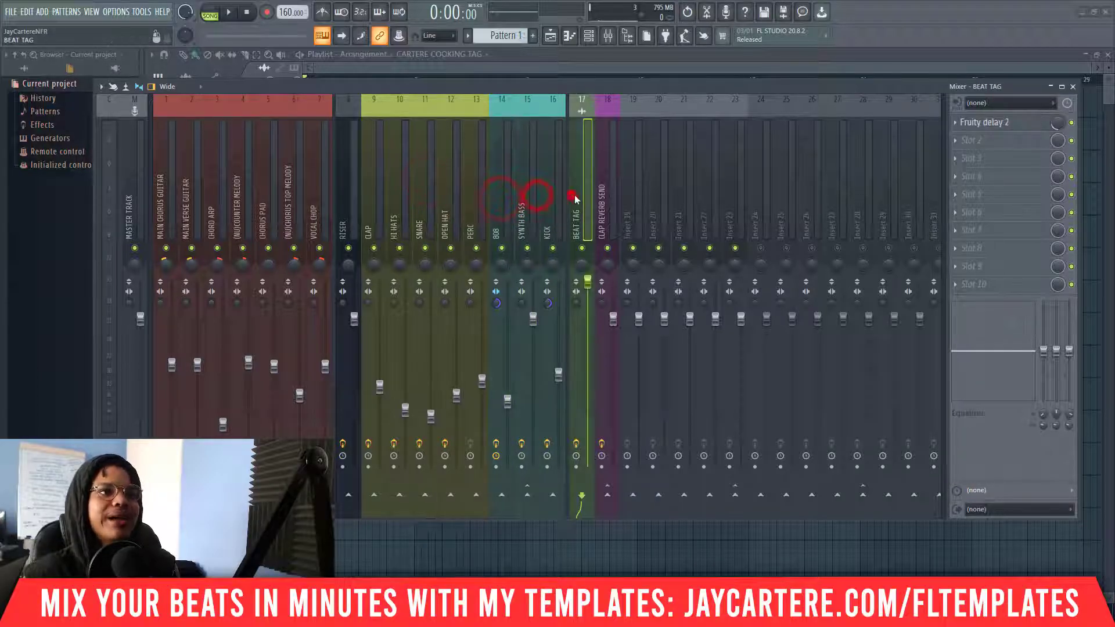
pyautogui.click(629, 198)
pyautogui.click(602, 197)
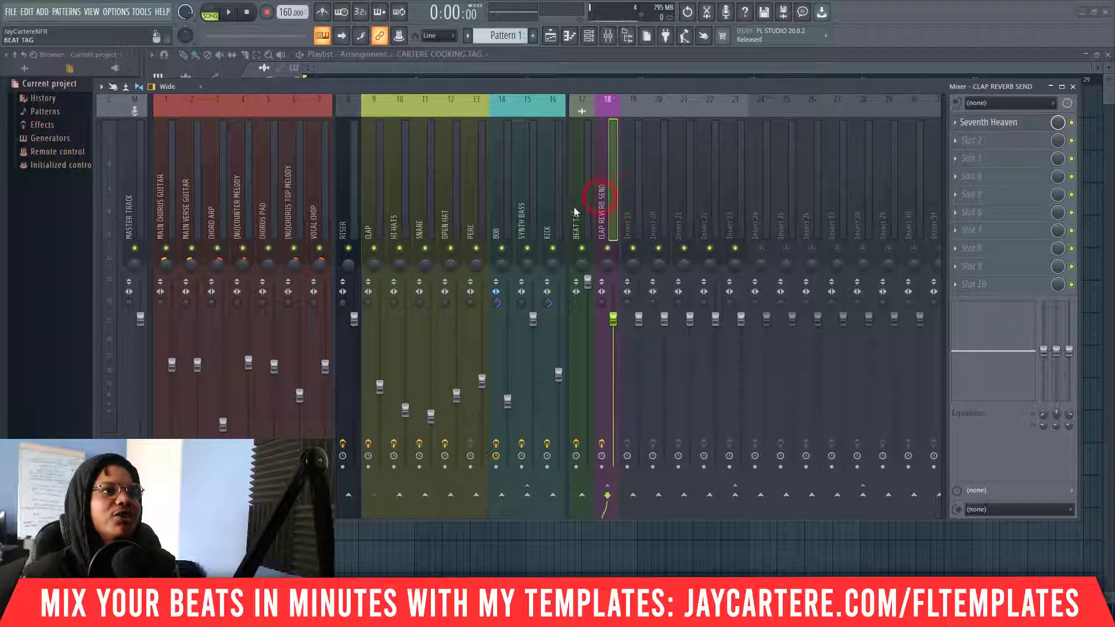
pyautogui.click(575, 212)
pyautogui.moveTo(485, 91); pyautogui.dragTo(1114, 208)
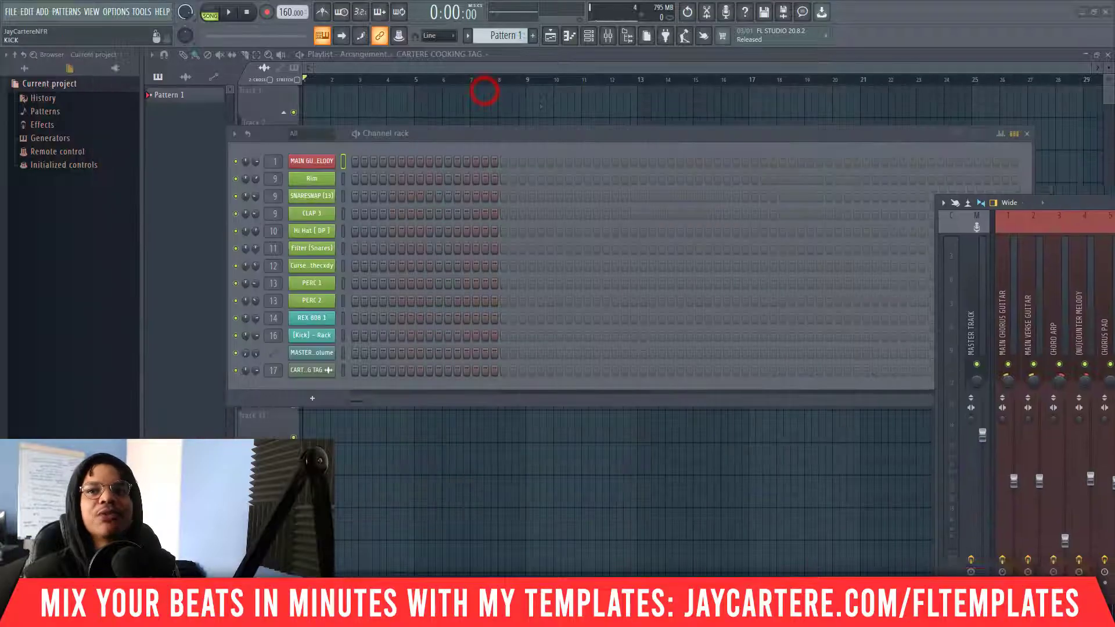
pyautogui.press('F9')
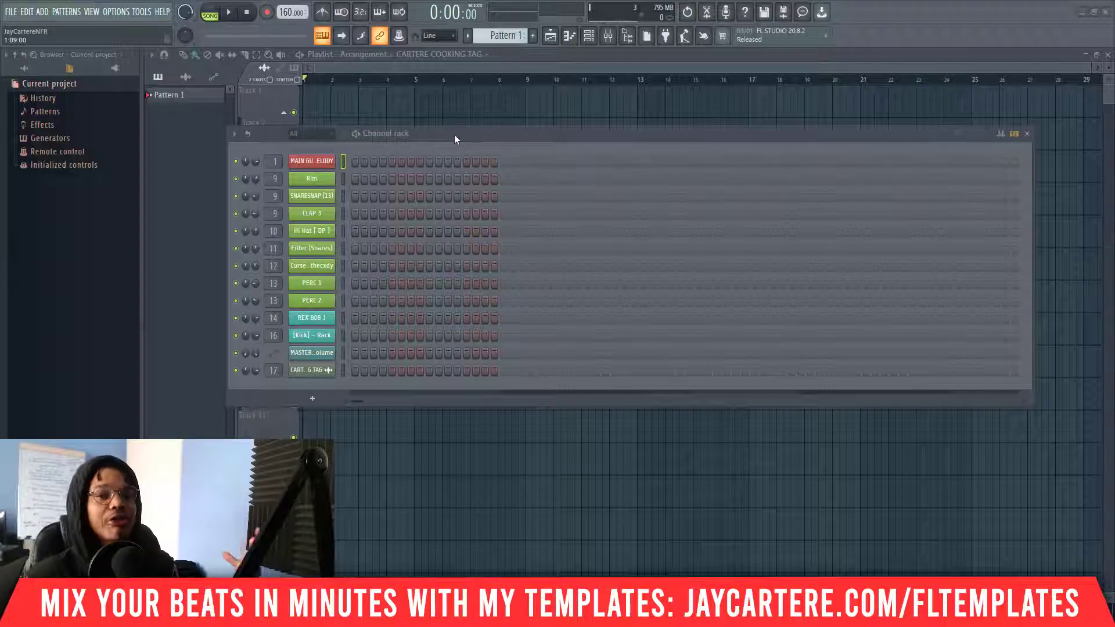
# Step: View the export formats available for the project and leave without exporting
pyautogui.click(10, 16)
pyautogui.click(23, 113)
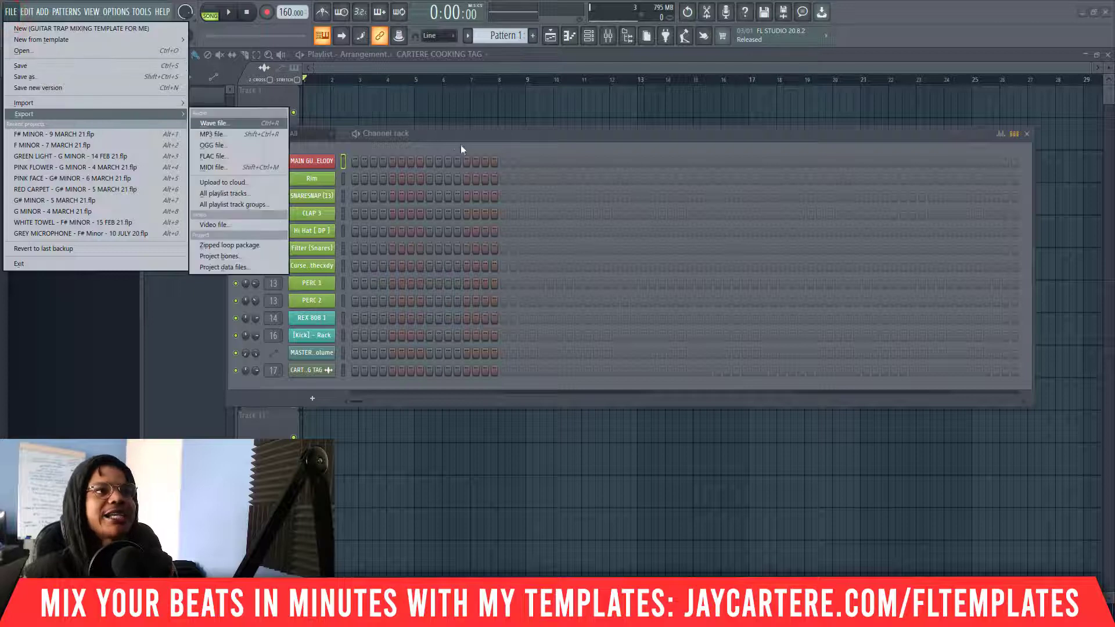
pyautogui.click(461, 143)
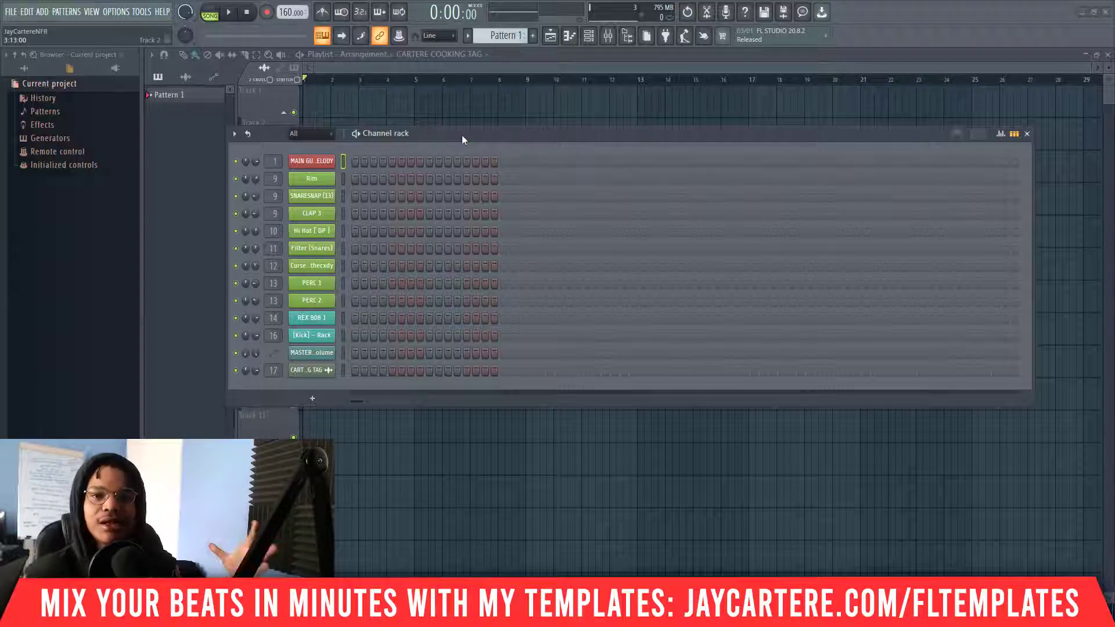
# Step: Examine the selectable default project templates in the general settings and close the settings
pyautogui.click(116, 12)
pyautogui.click(135, 59)
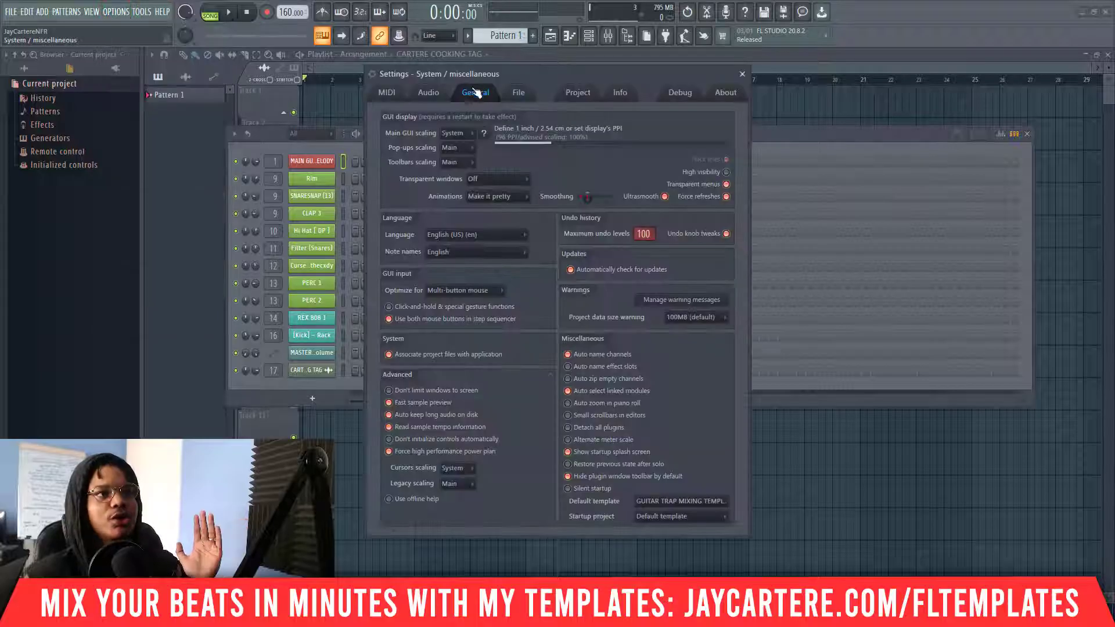
pyautogui.click(726, 503)
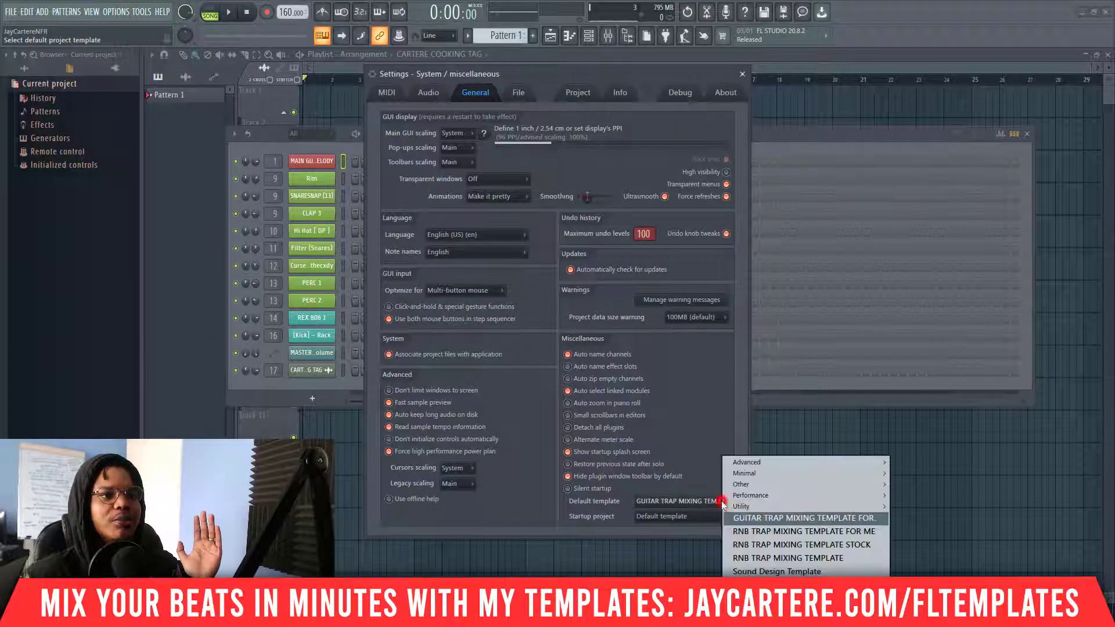
pyautogui.click(697, 475)
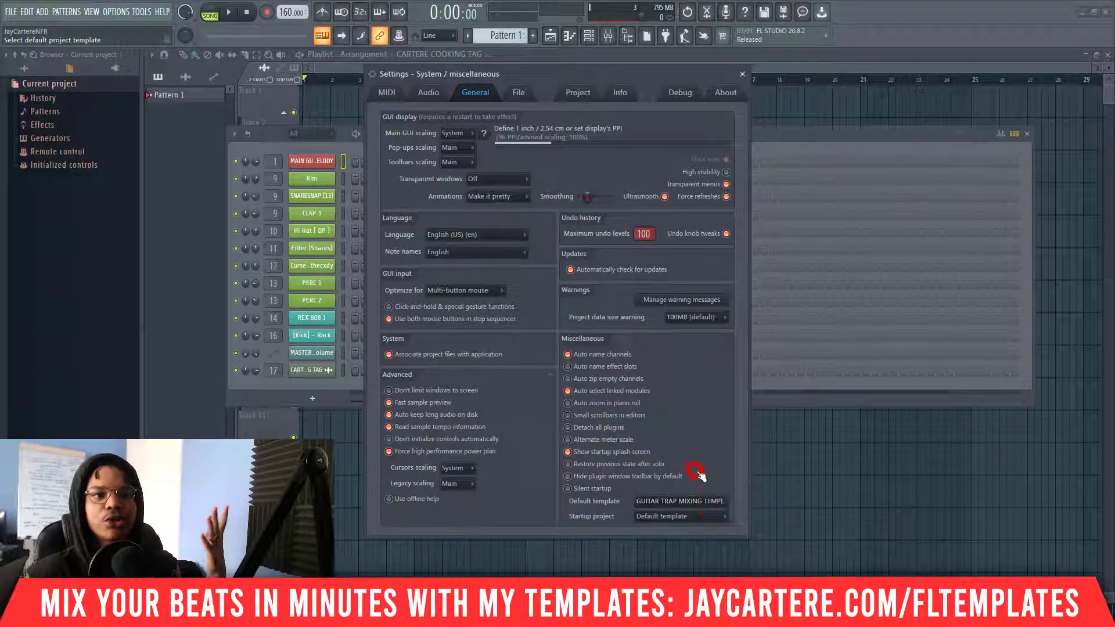
pyautogui.click(718, 500)
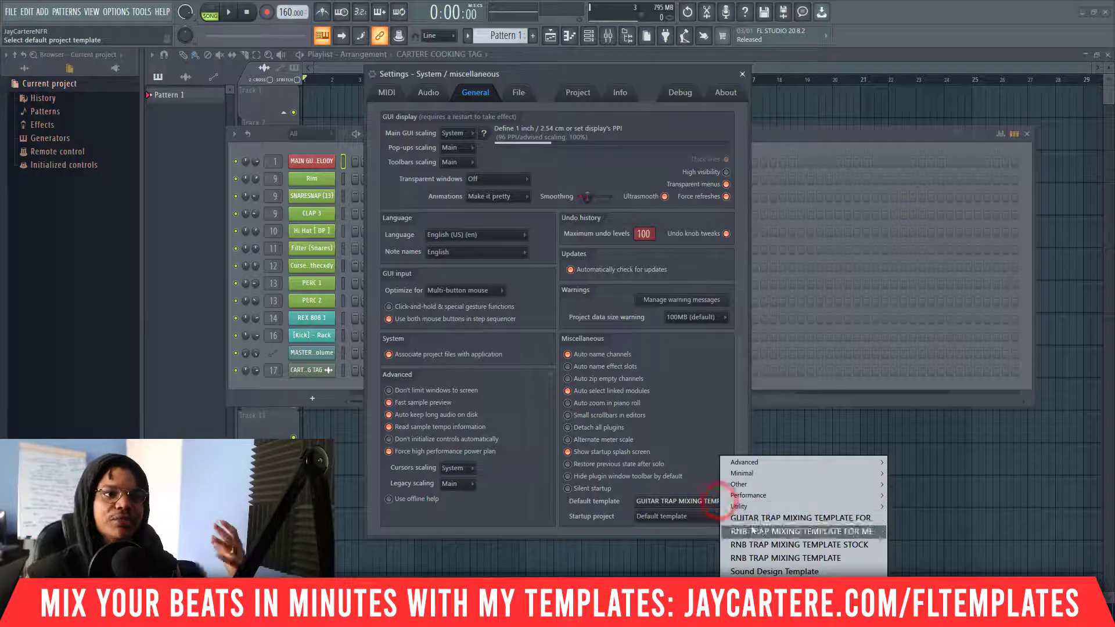
pyautogui.click(707, 452)
pyautogui.click(742, 74)
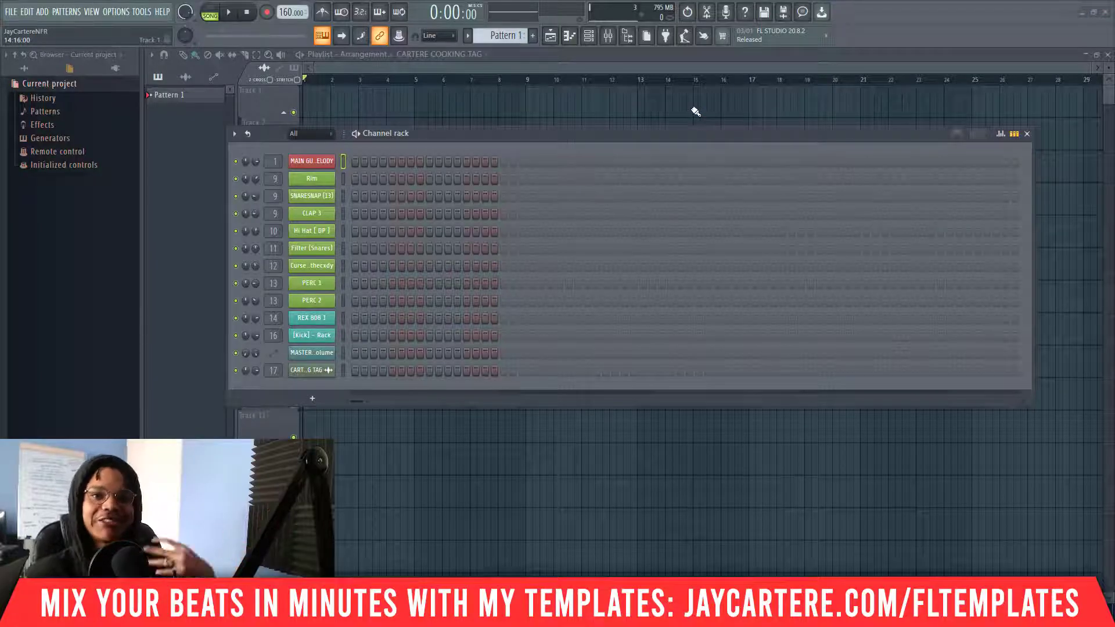
# Step: Minimize FL Studio and go back one level to the Start folder in File Explorer
pyautogui.click(1087, 18)
pyautogui.moveTo(532, 78); pyautogui.dragTo(596, 48)
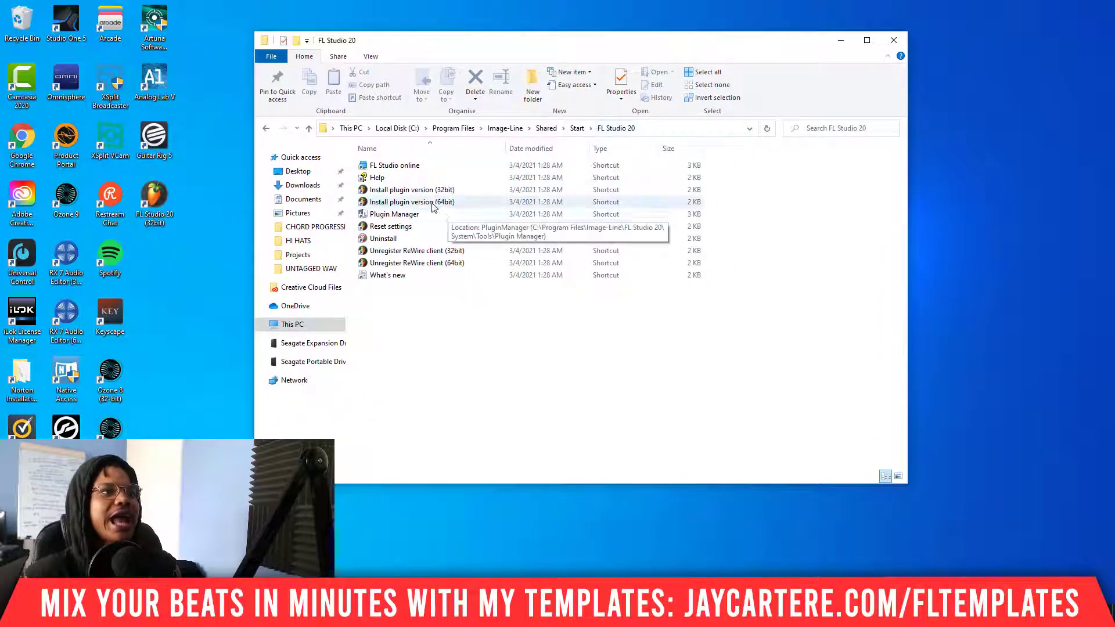
pyautogui.click(265, 129)
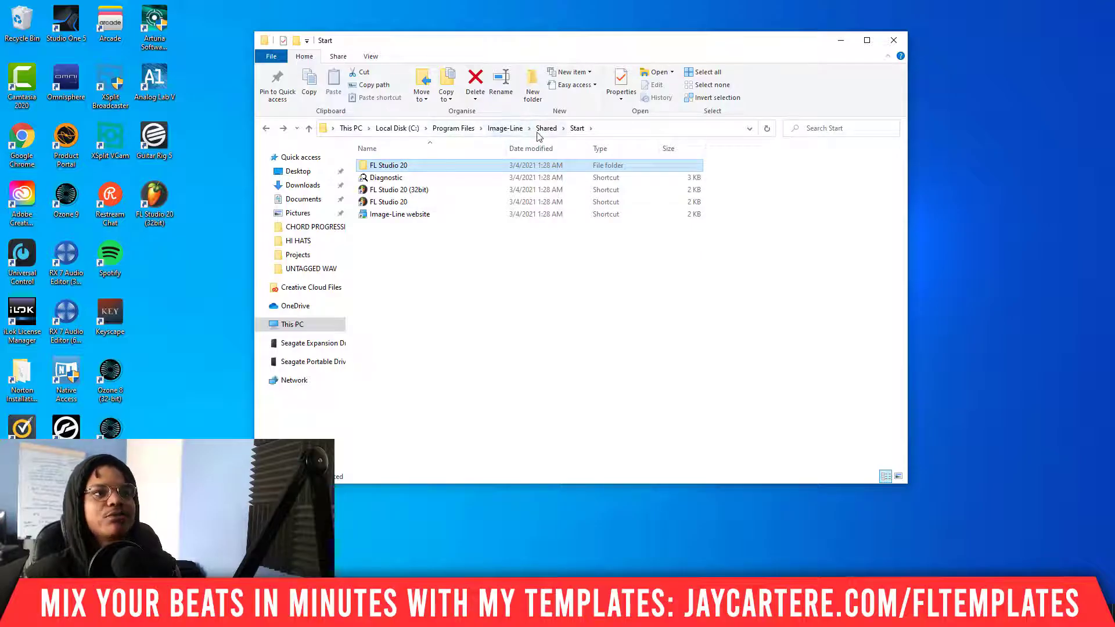
# Step: Launch FL Studio 20 (32bit) from its shortcut in the Start folder
pyautogui.click(430, 301)
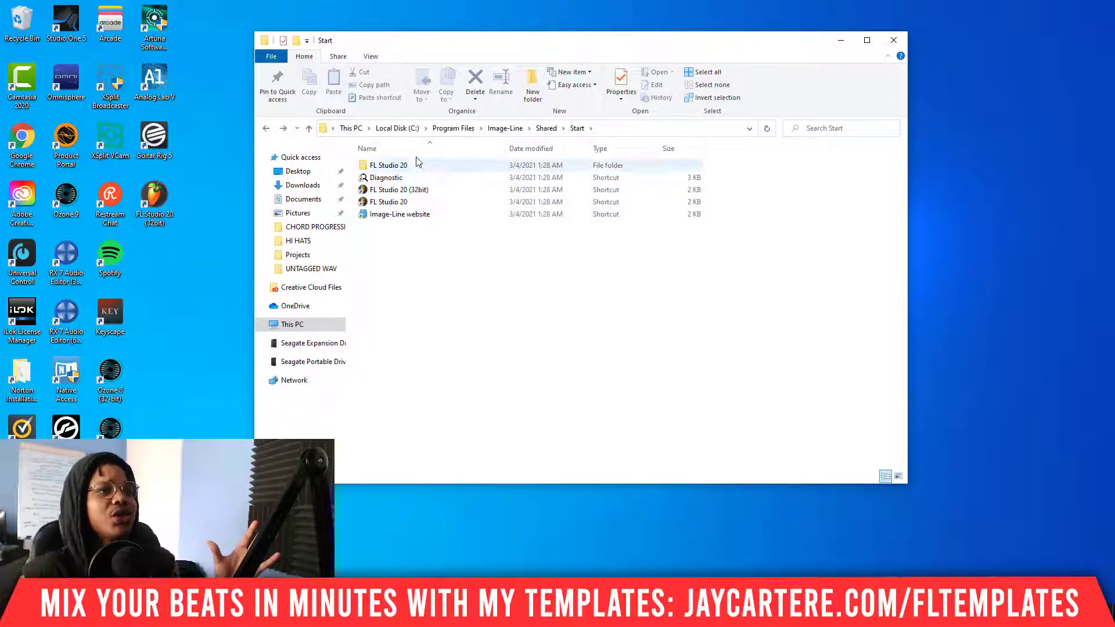
pyautogui.doubleClick(400, 190)
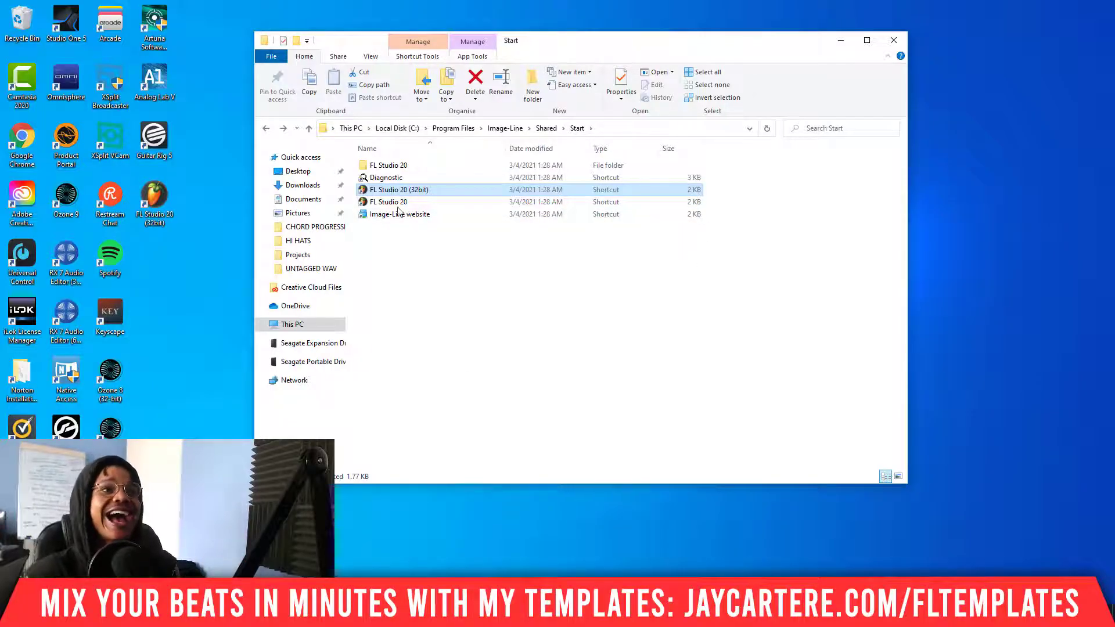
pyautogui.click(459, 327)
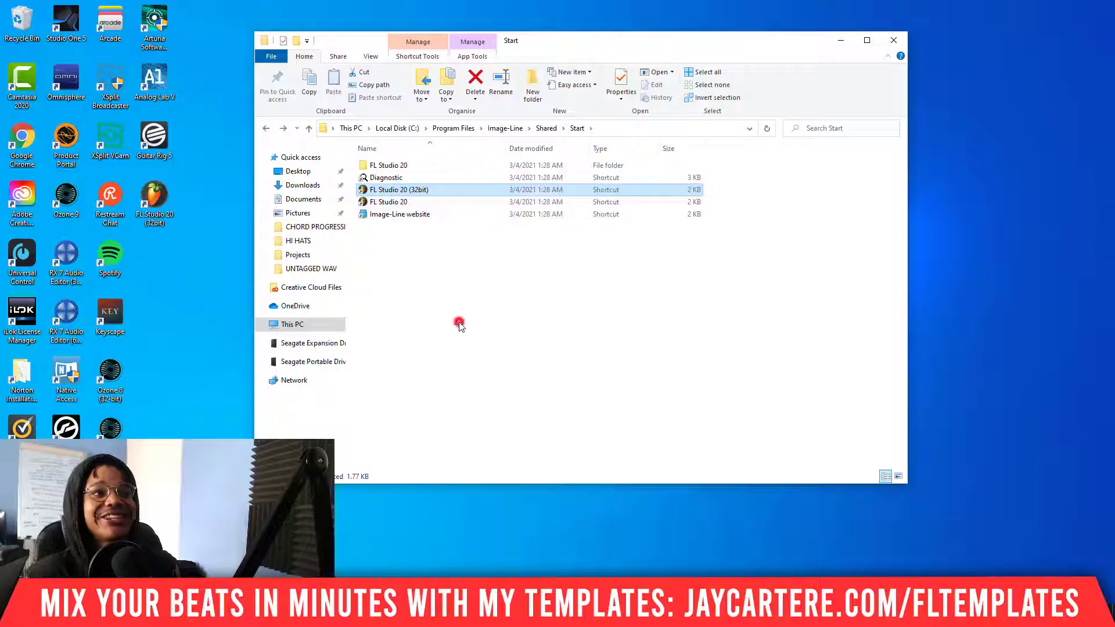